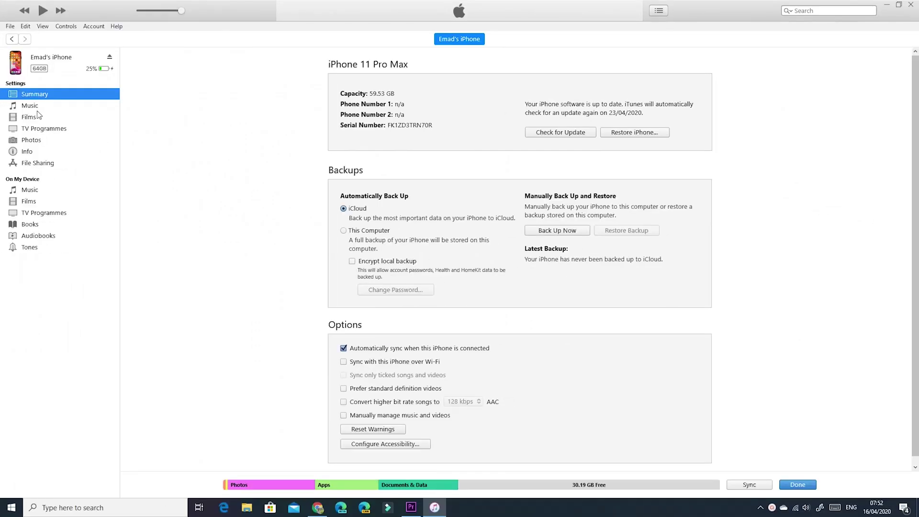
Step: Turn on Sync Music and Automatically include all films for the iPhone in iTunes
left_click(37, 107)
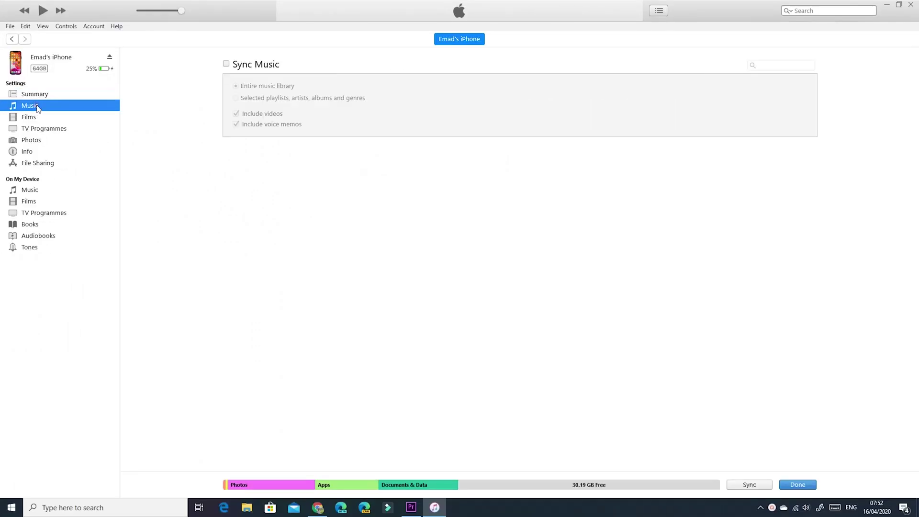
left_click(227, 66)
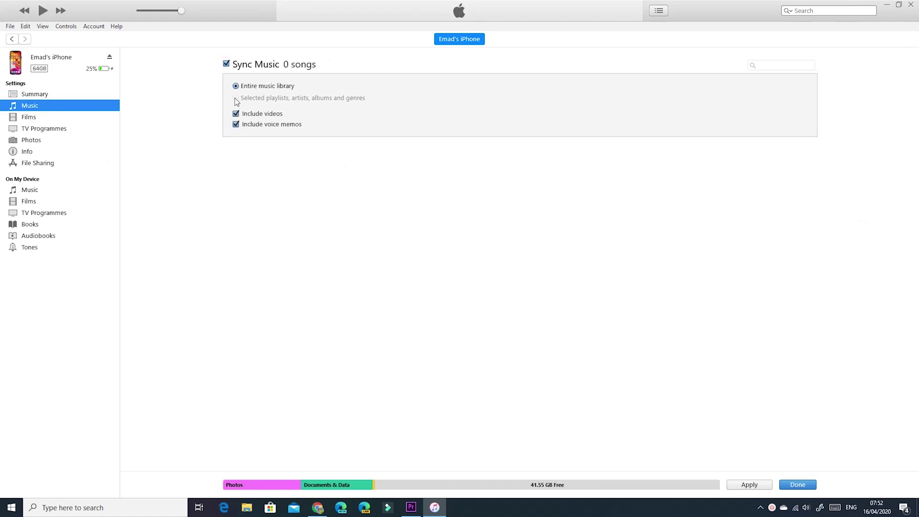
left_click(28, 117)
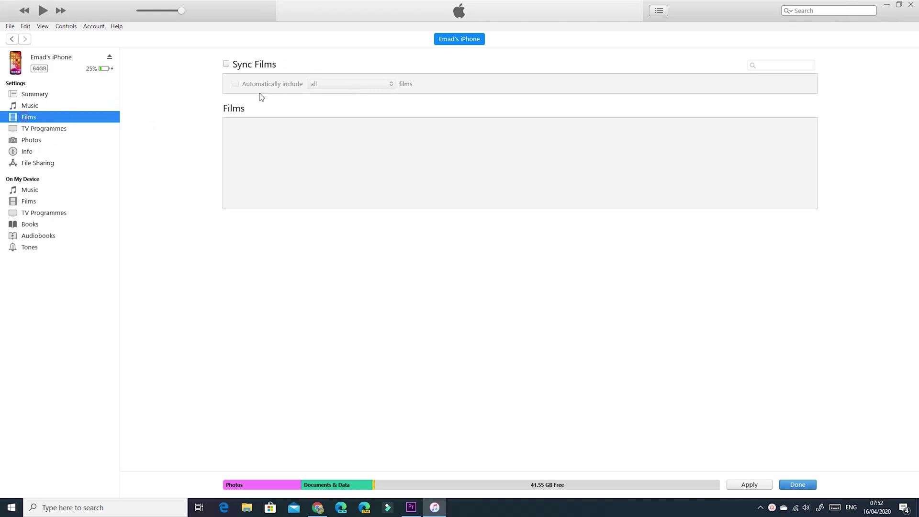
left_click(276, 86)
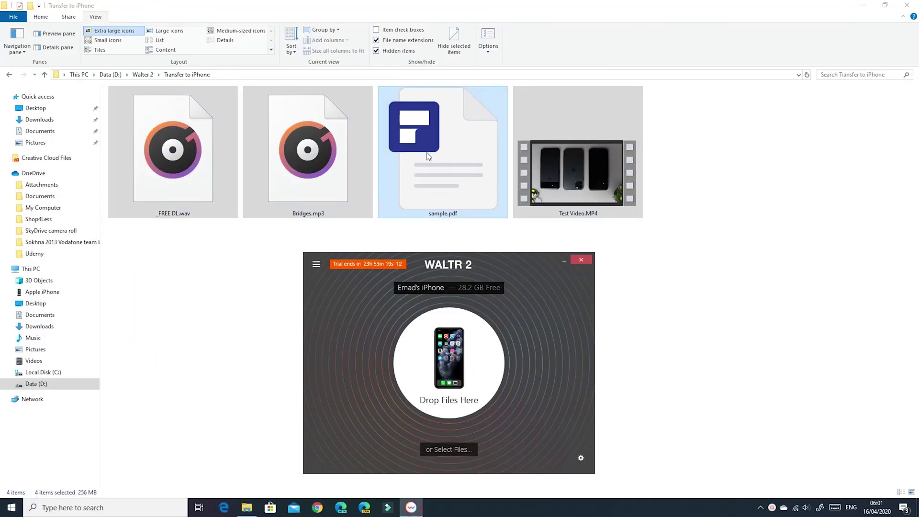
Step: Drag the selected Transfer to iPhone files onto WALTR 2's Drop Files Here circle
left_click_drag(442, 179, 475, 371)
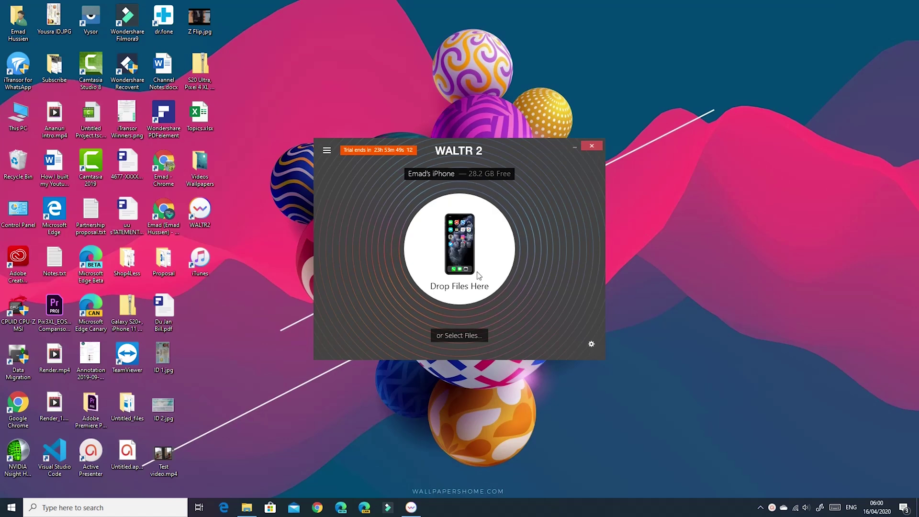
Step: Dismiss Select Files, then drag all four Explorer files onto WALTR 2's drop area
left_click(460, 335)
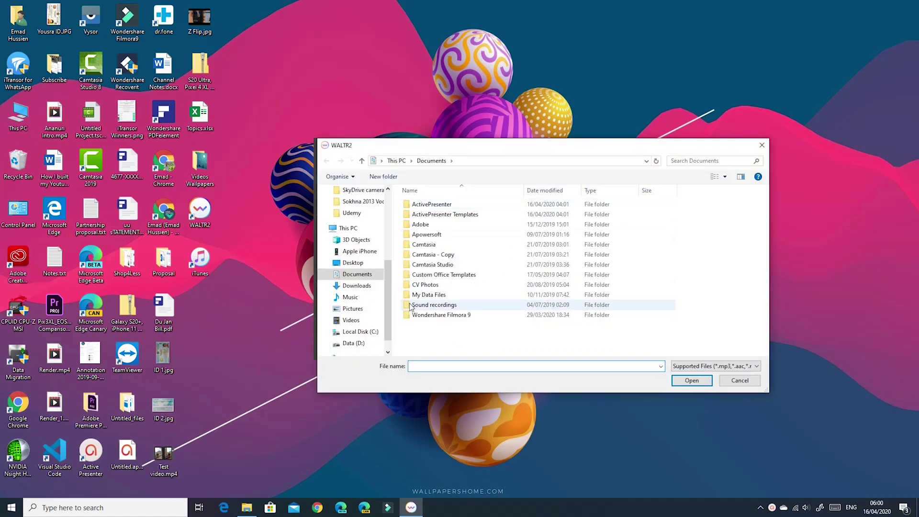
left_click(759, 147)
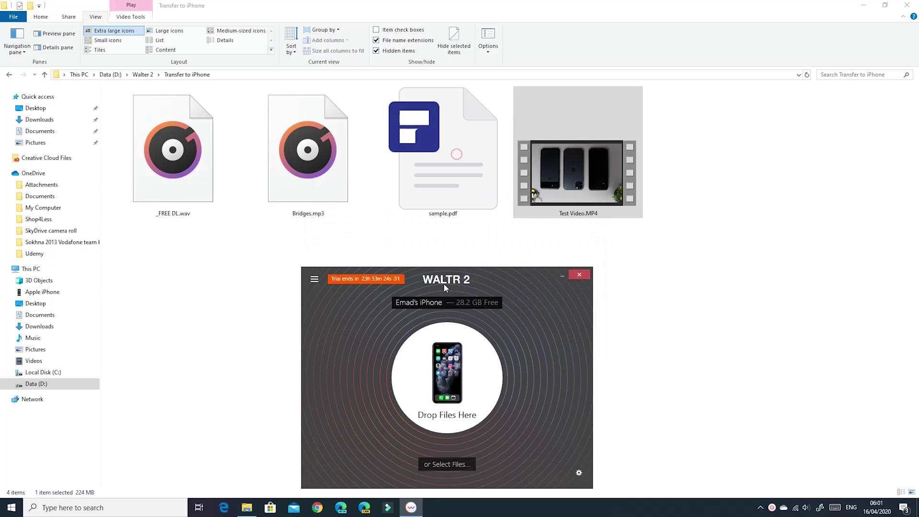
left_click_drag(444, 283, 447, 271)
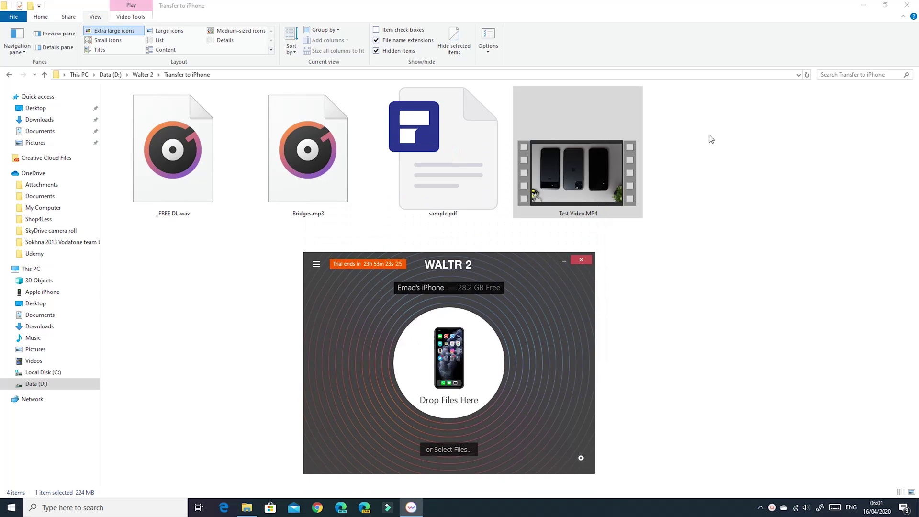
left_click_drag(732, 128, 118, 154)
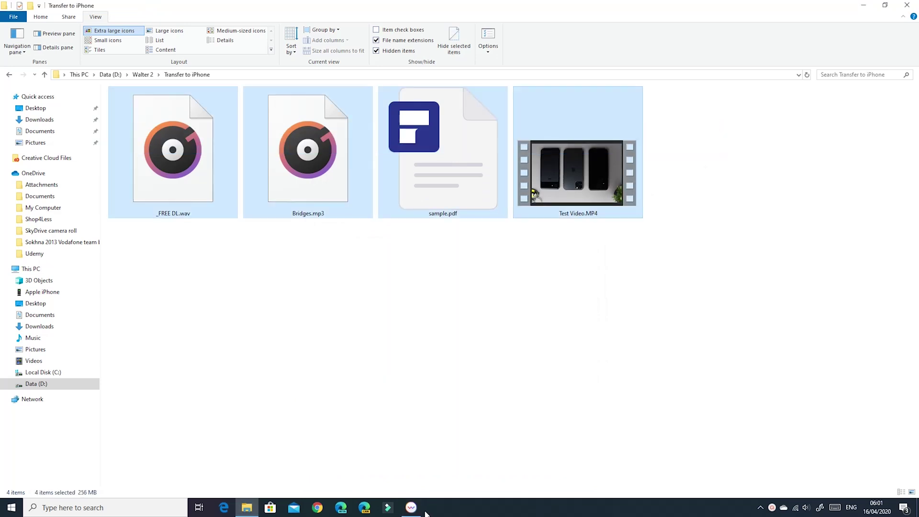
left_click(411, 507)
left_click_drag(397, 159, 421, 336)
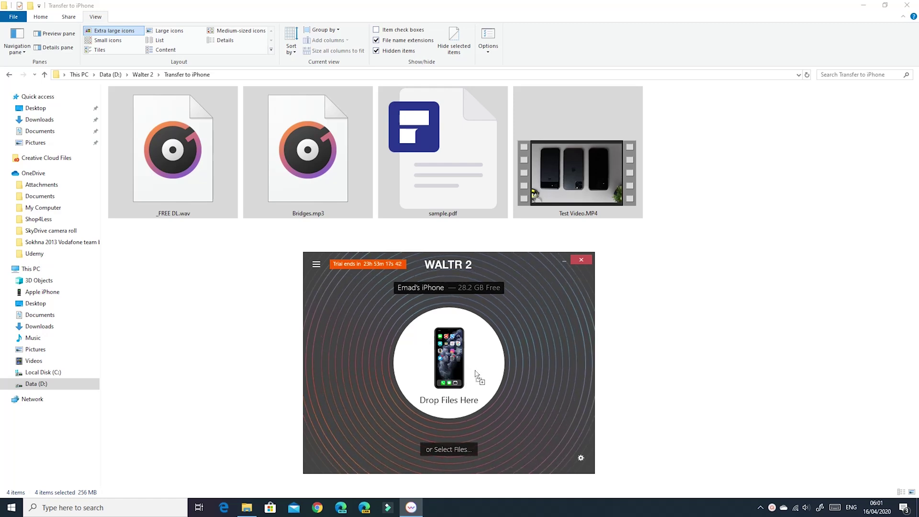
left_click_drag(468, 385, 476, 376)
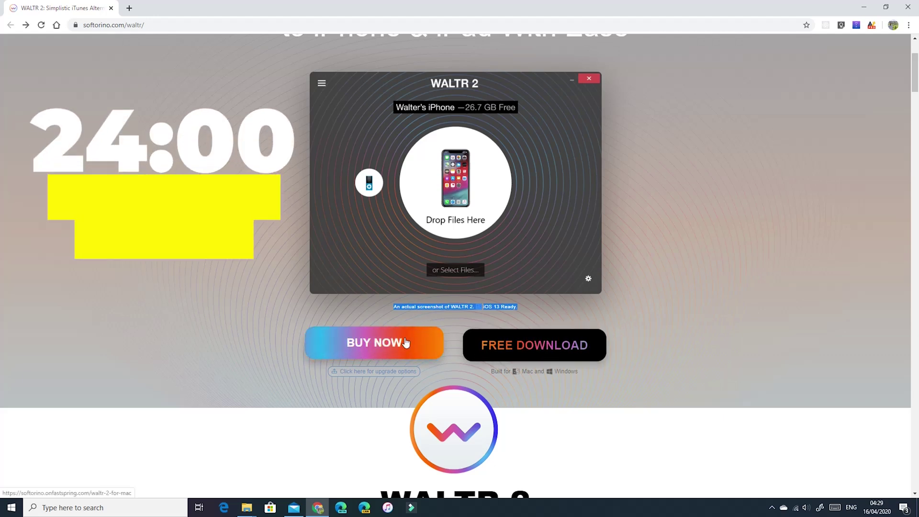
Step: Download the WALTR 2 Windows installer via FREE DOWNLOAD, keeping the file in Chrome
left_click(541, 350)
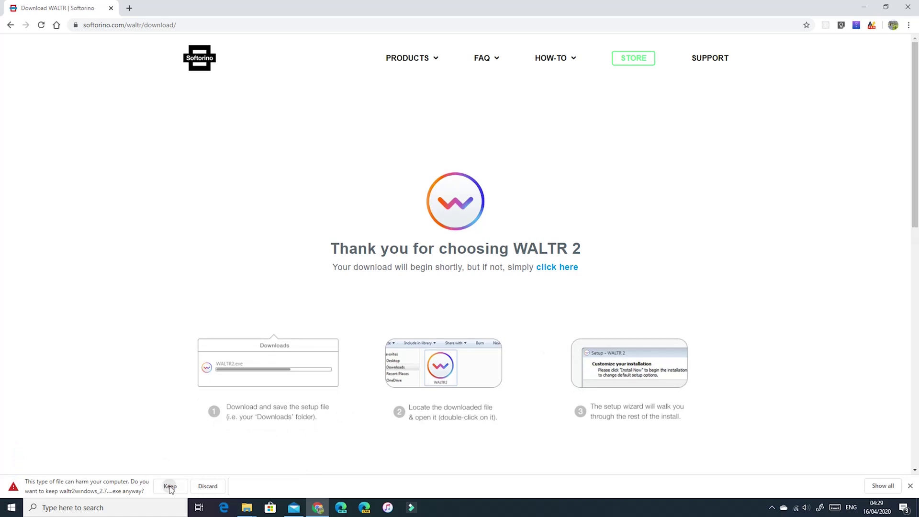
left_click(169, 487)
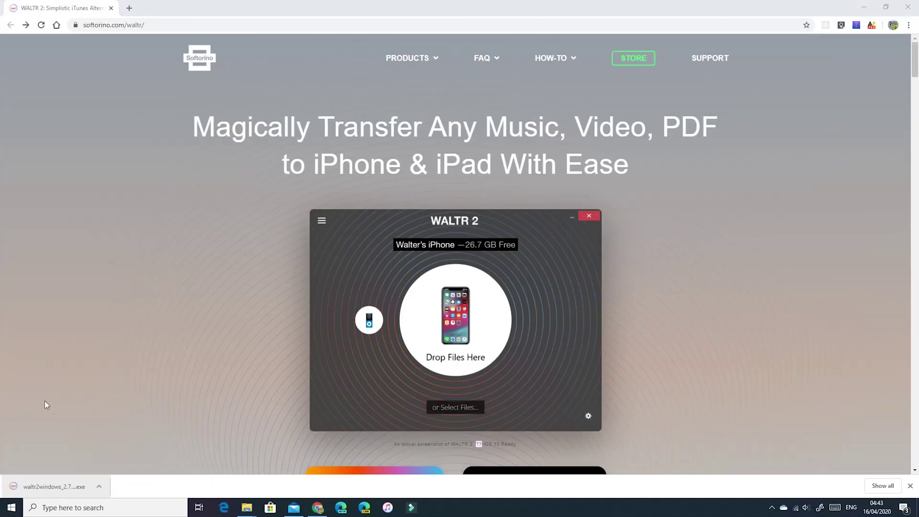
Step: Run the WALTR 2 installer in English, accept the license agreement, and install
left_click(56, 488)
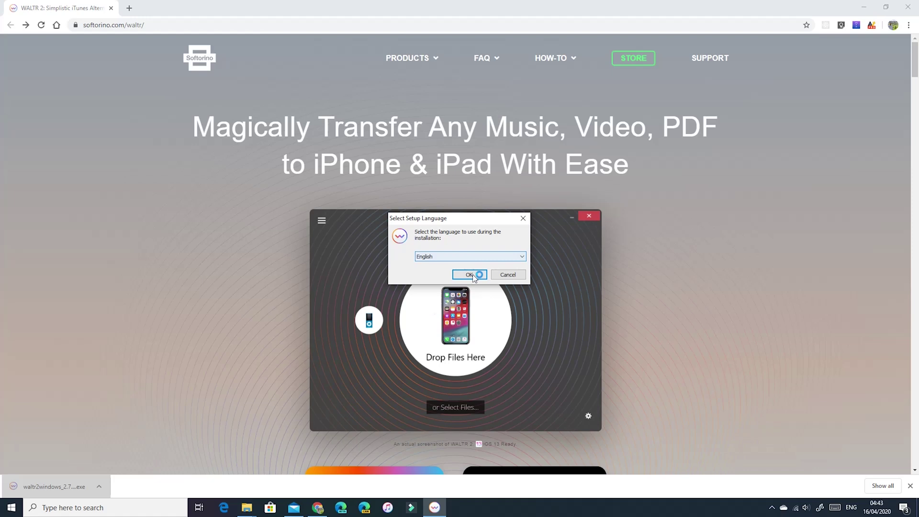
left_click(471, 274)
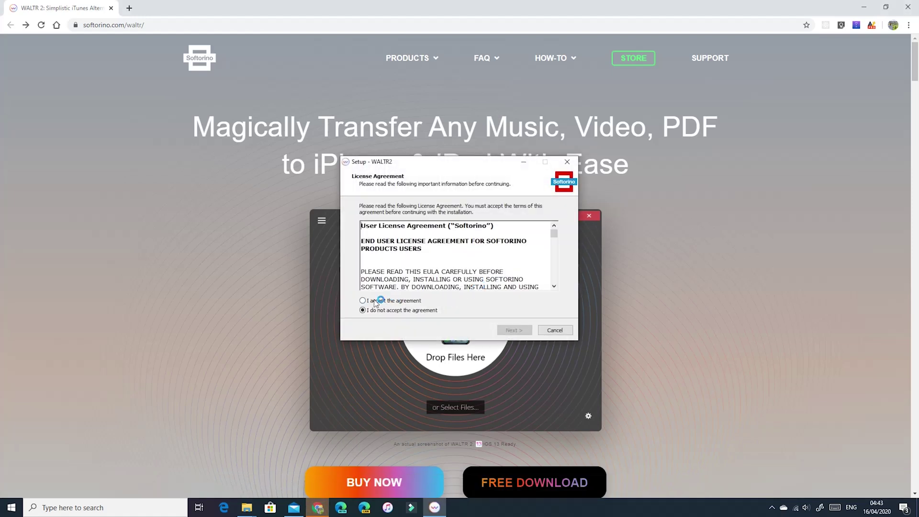
left_click(364, 301)
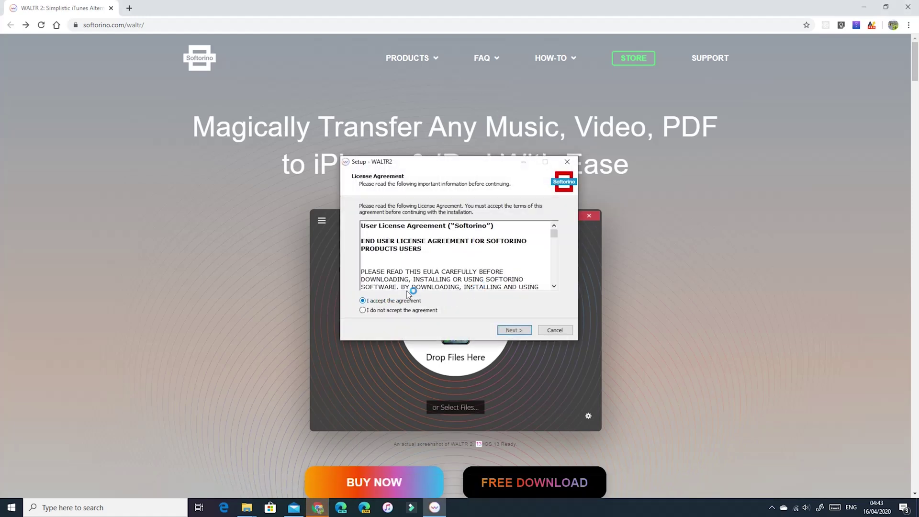
left_click(512, 329)
left_click(512, 330)
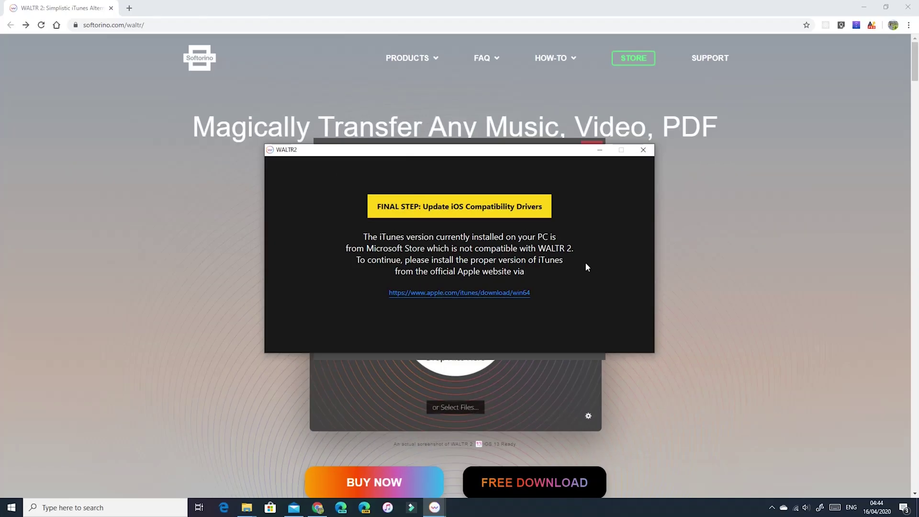
Step: Follow WALTR 2's apple.com/itunes/download/win64 link to fetch iTunes64Setup.exe
left_click(486, 295)
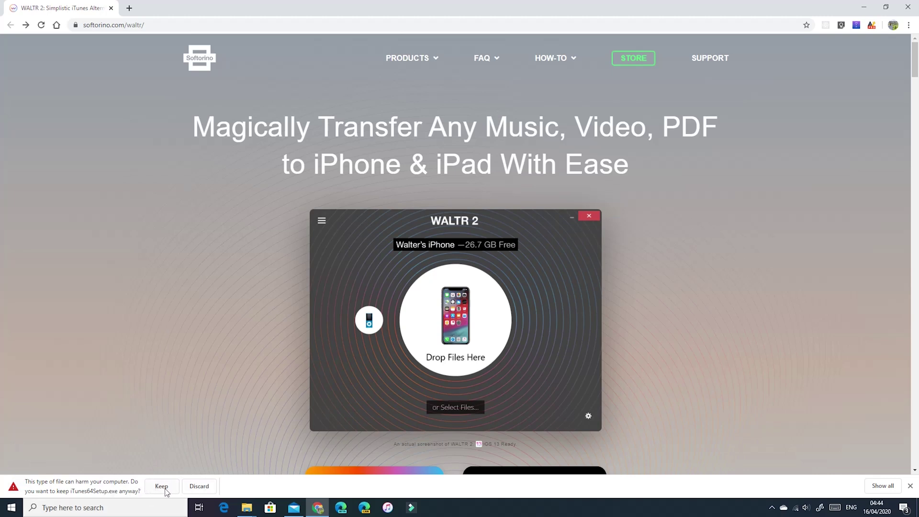
Step: Keep the iTunes64Setup.exe download at Chrome's warning
left_click(163, 487)
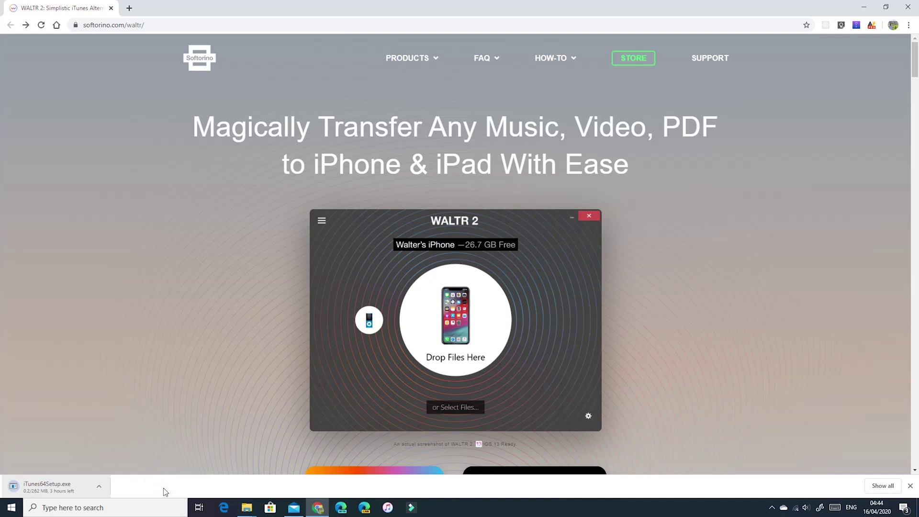